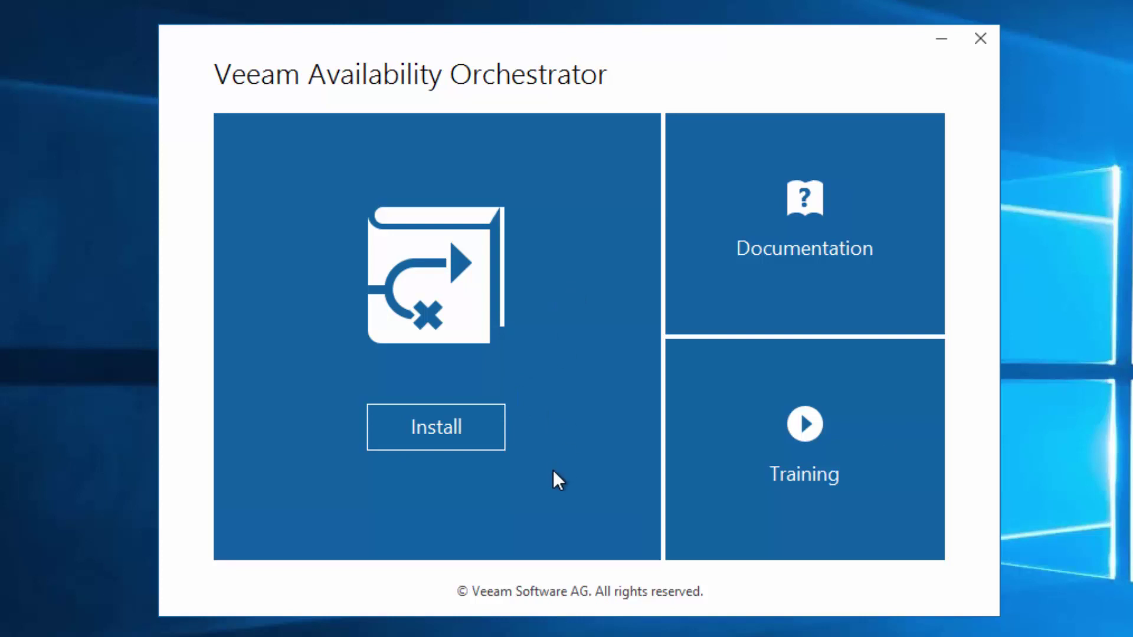
Start the installation and accept the license agreement terms
left_click(473, 438)
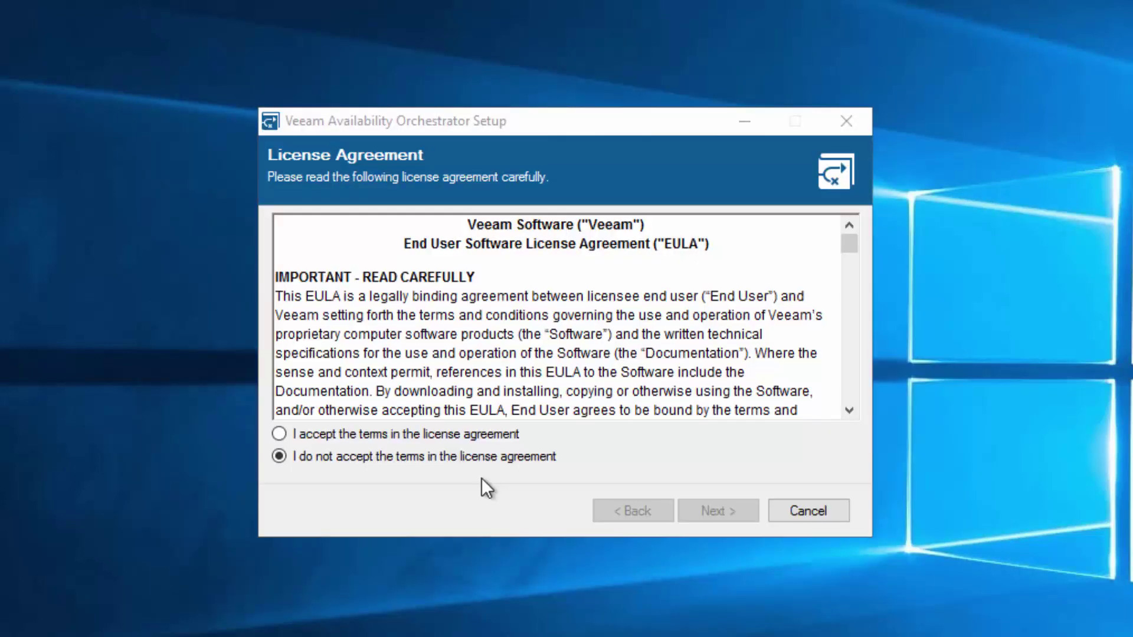
left_click(465, 433)
left_click(700, 511)
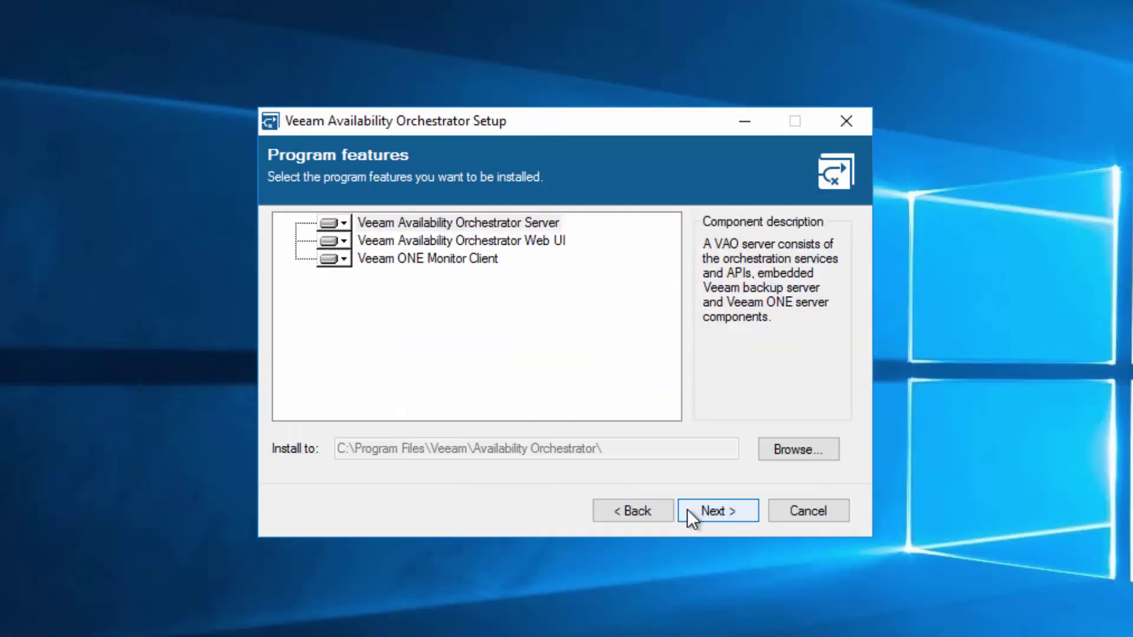
Review the descriptions of the Server, Web UI and Veeam ONE Monitor Client components
left_click(475, 225)
left_click(534, 244)
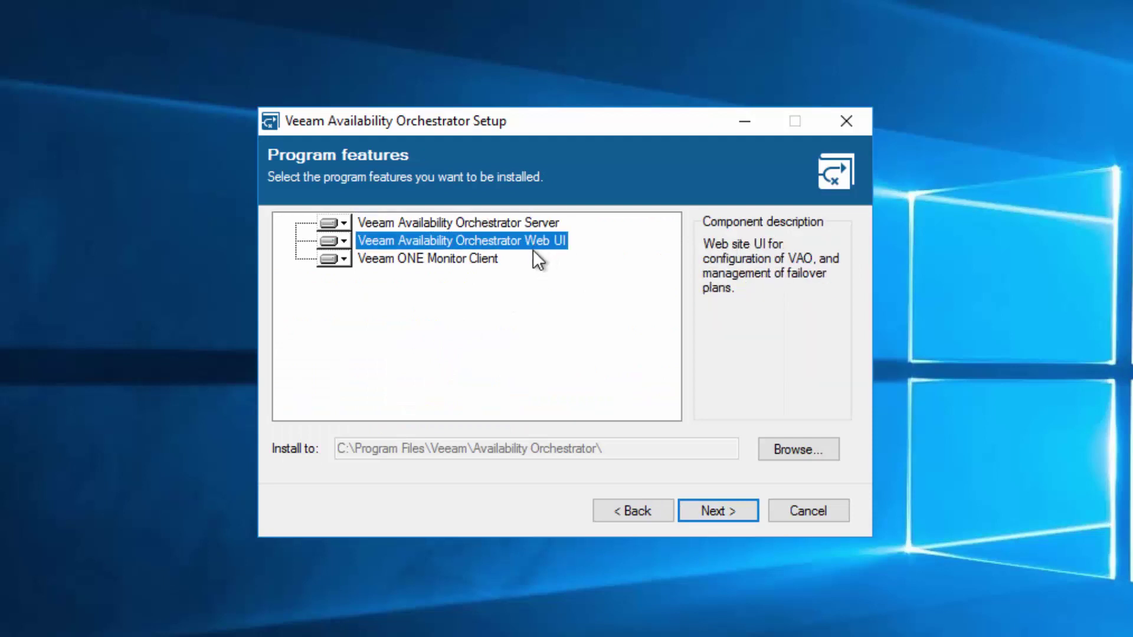
left_click(473, 260)
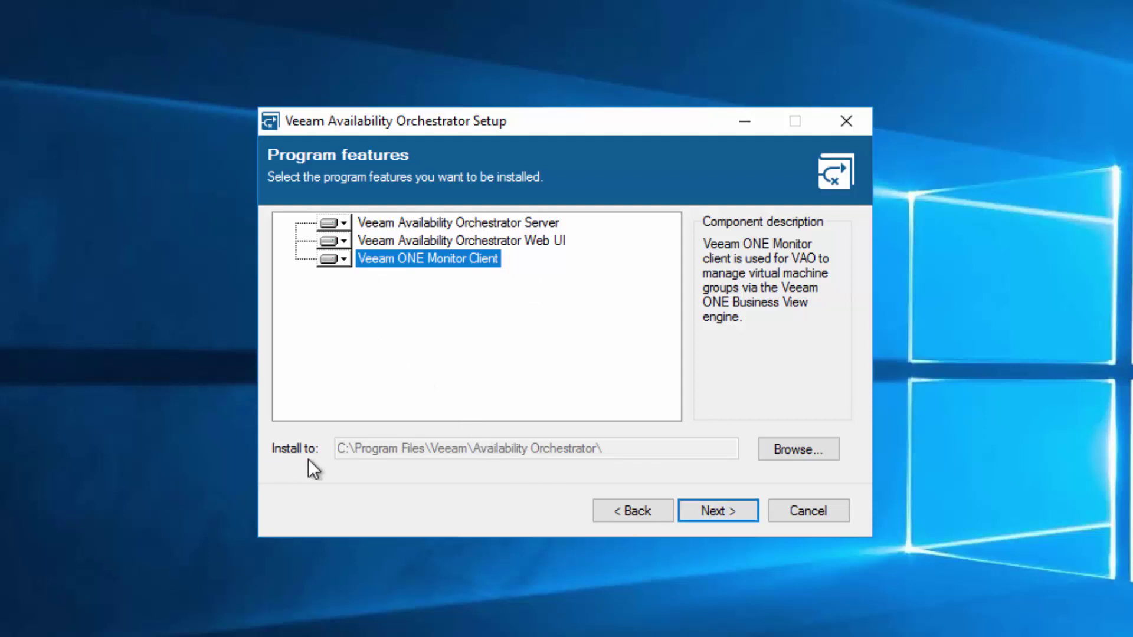
Browse to and load the license file, then continue to the system check
left_click(724, 511)
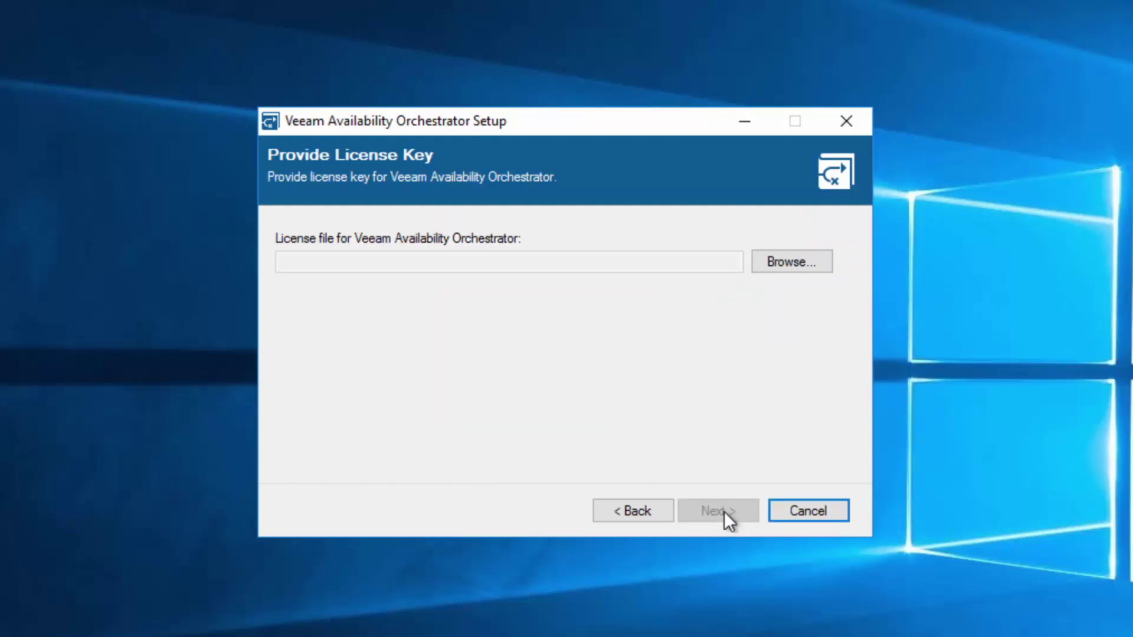
left_click(785, 261)
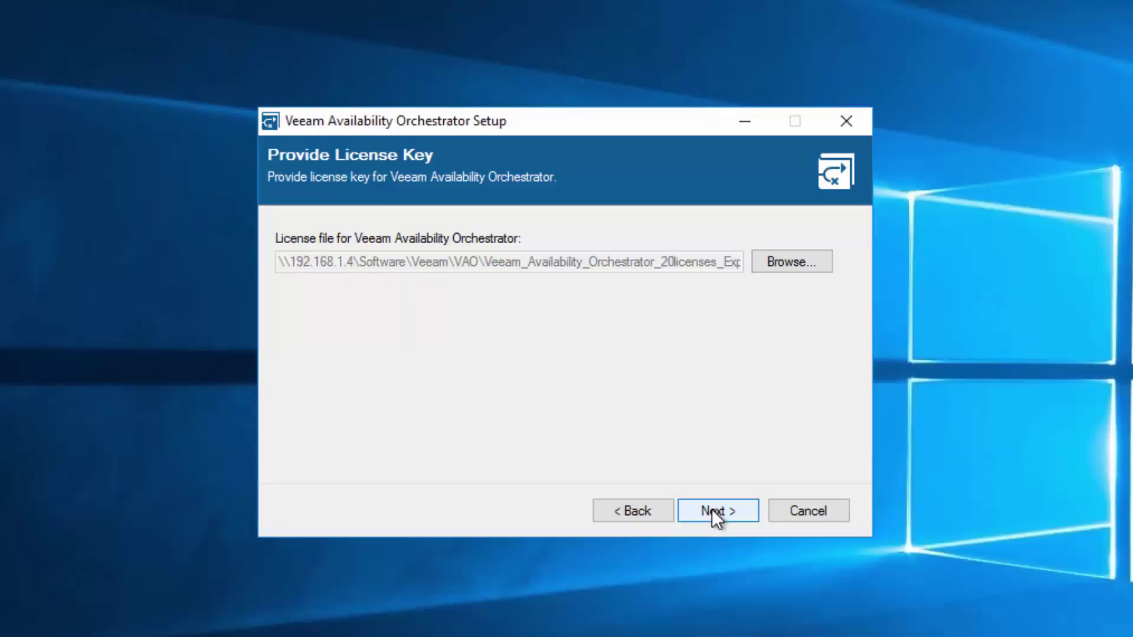
left_click(712, 511)
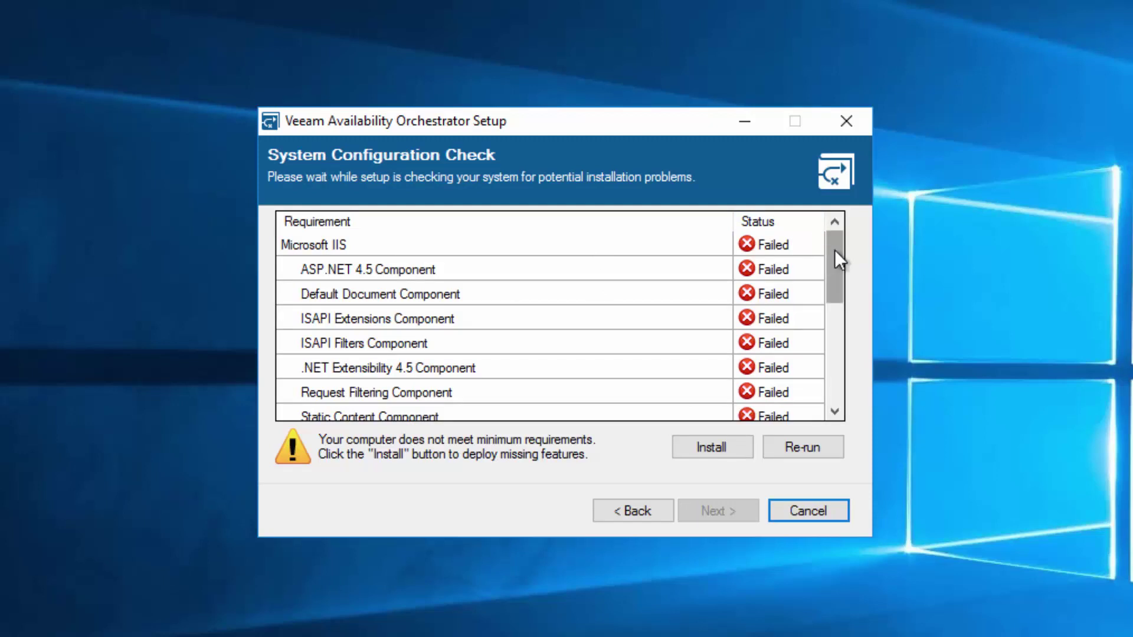
Install the missing system features so every requirement shows Passed
mouse_move(834, 250)
left_mouse_down()
mouse_move(836, 388)
mouse_move(836, 236)
left_mouse_up()
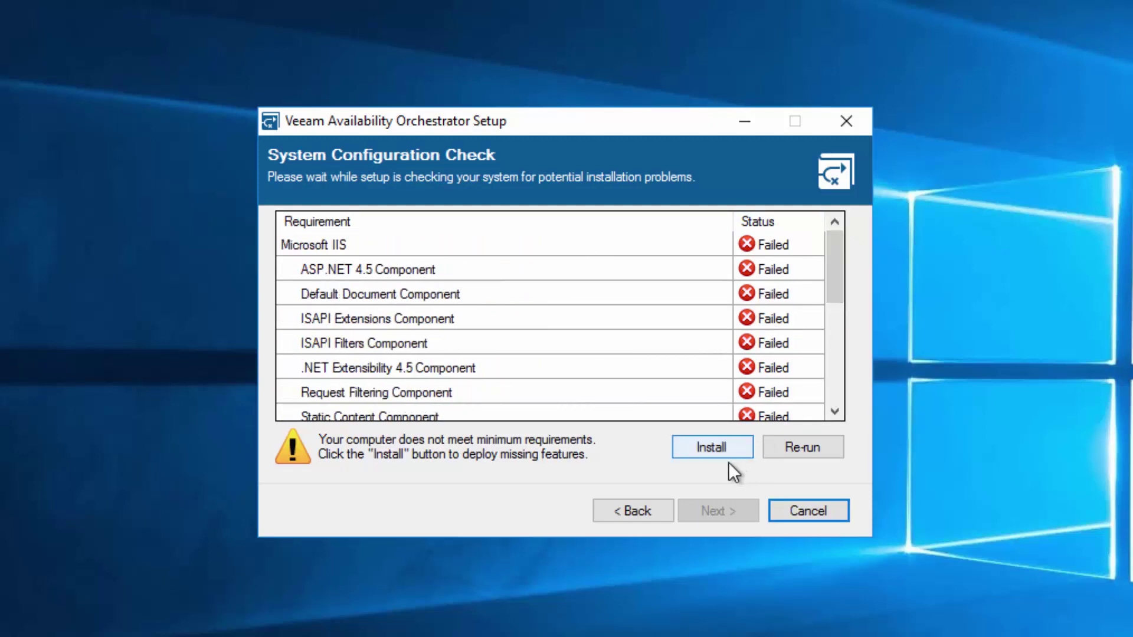
left_click(711, 447)
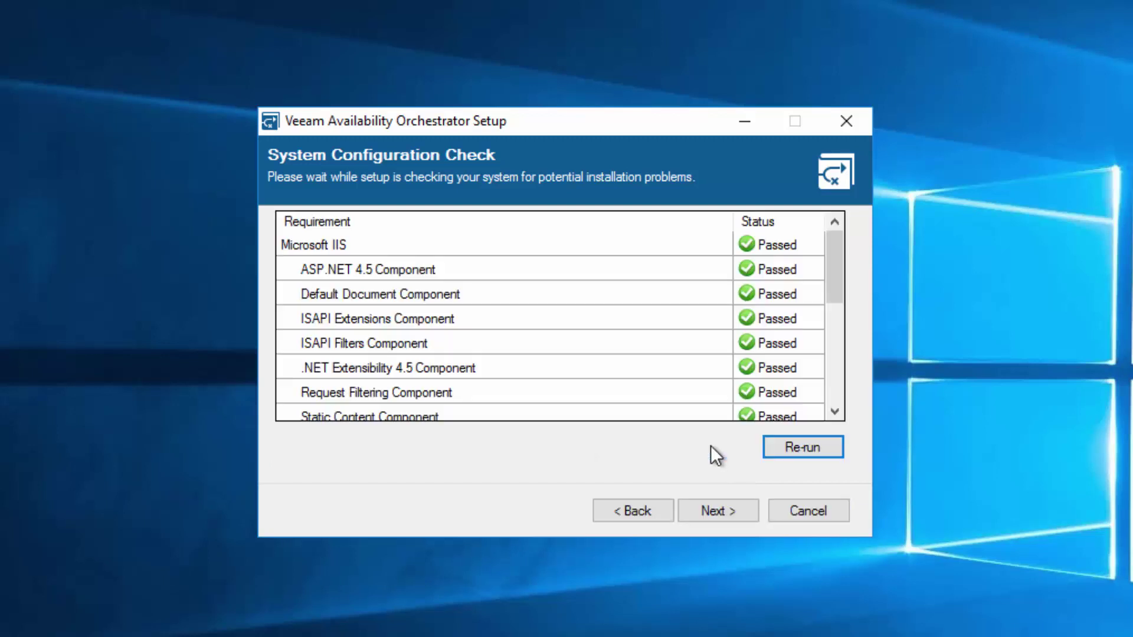
left_click_drag(843, 289, 842, 248)
Enter the administrator password for the service account and continue to the Default Configuration summary
left_click(721, 511)
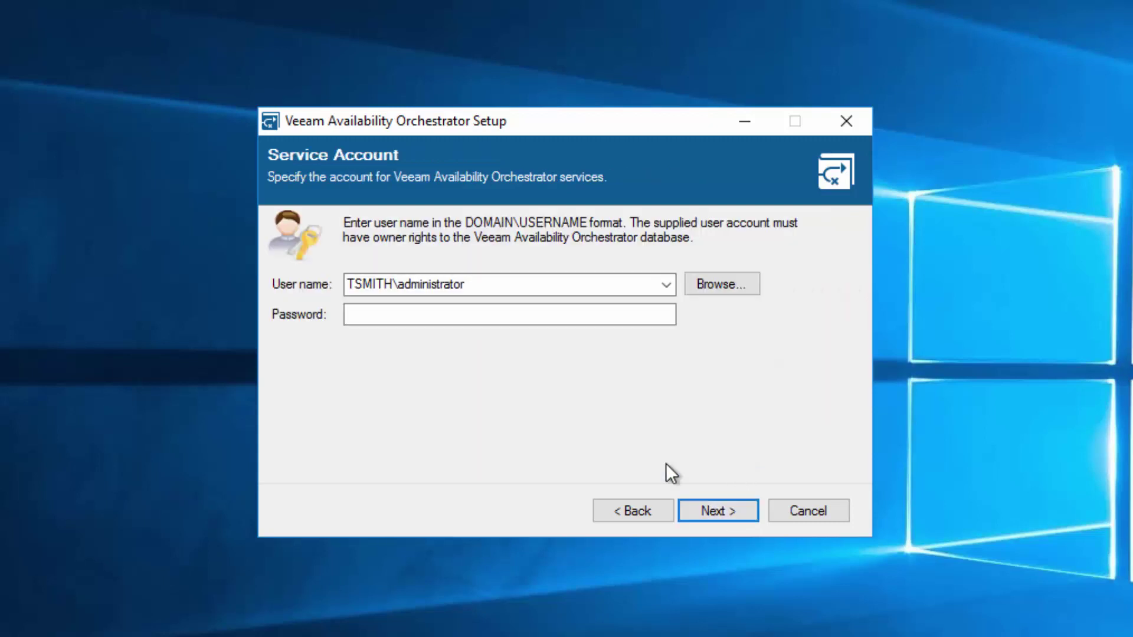
left_click(557, 319)
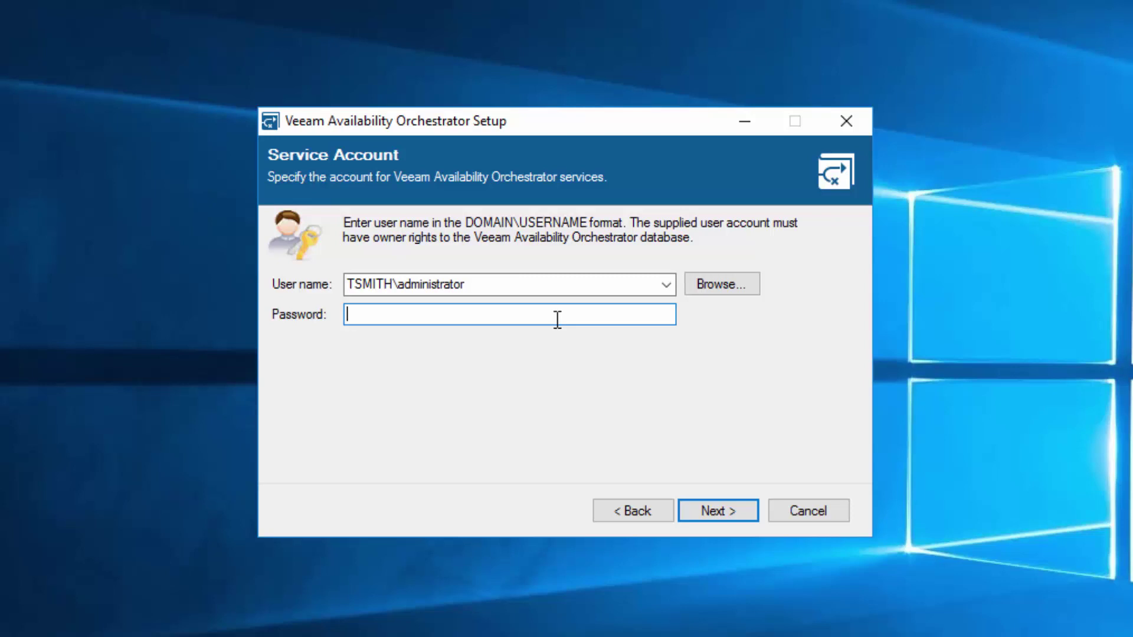
type("**********")
left_click(721, 509)
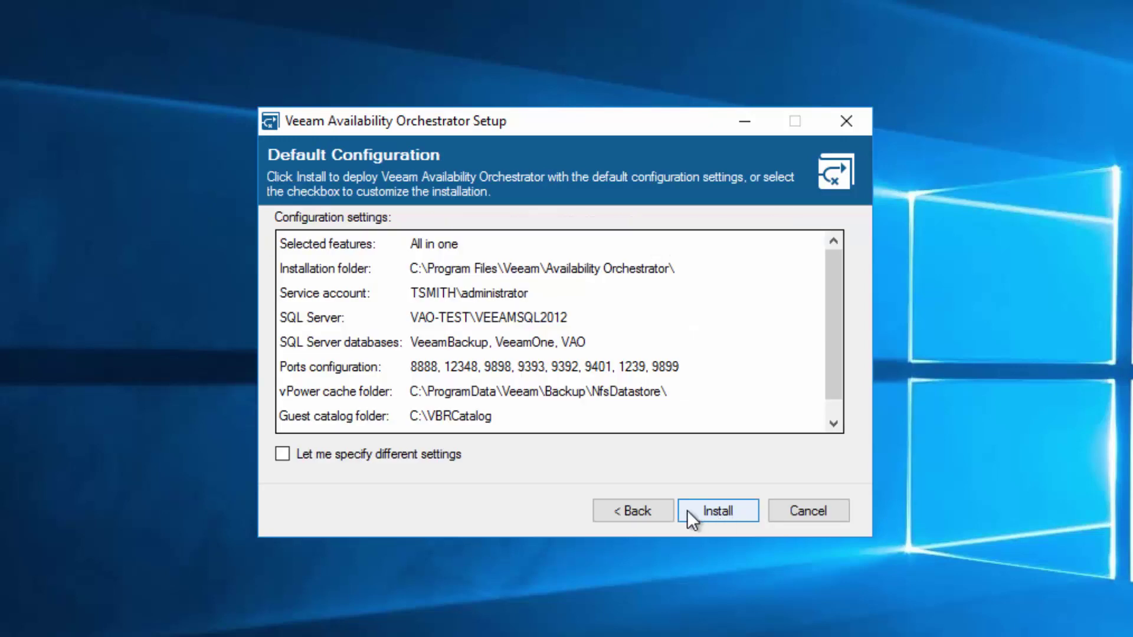
Review the default configuration, keep the default settings, and start the installation
scroll(597, 281, "down", 1)
scroll(613, 342, "up", 1)
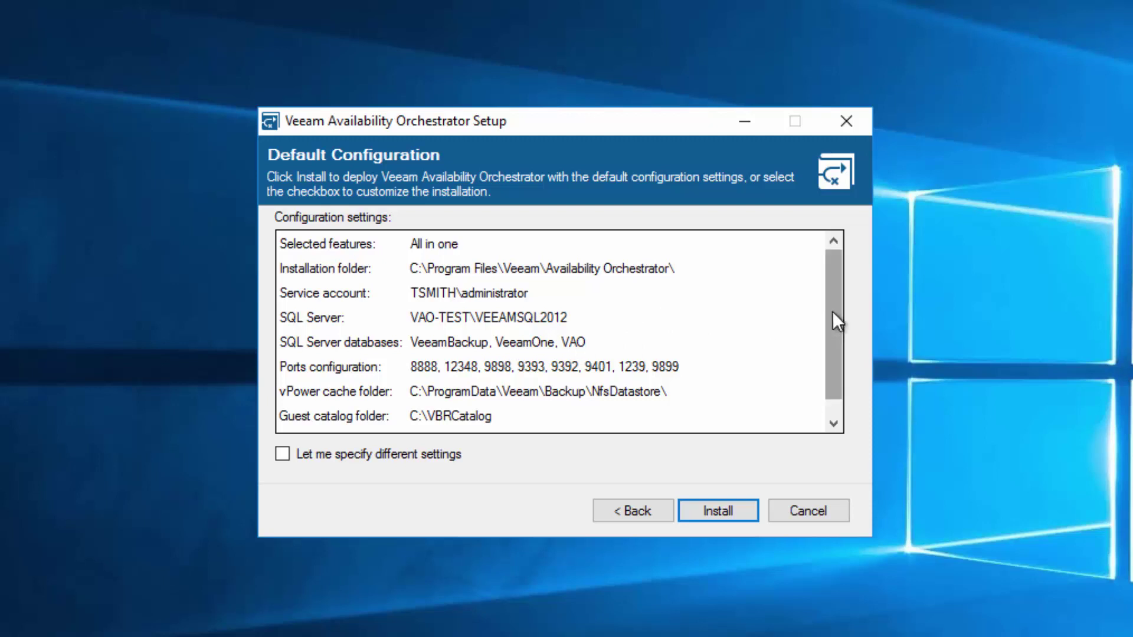
left_click_drag(833, 310, 830, 341)
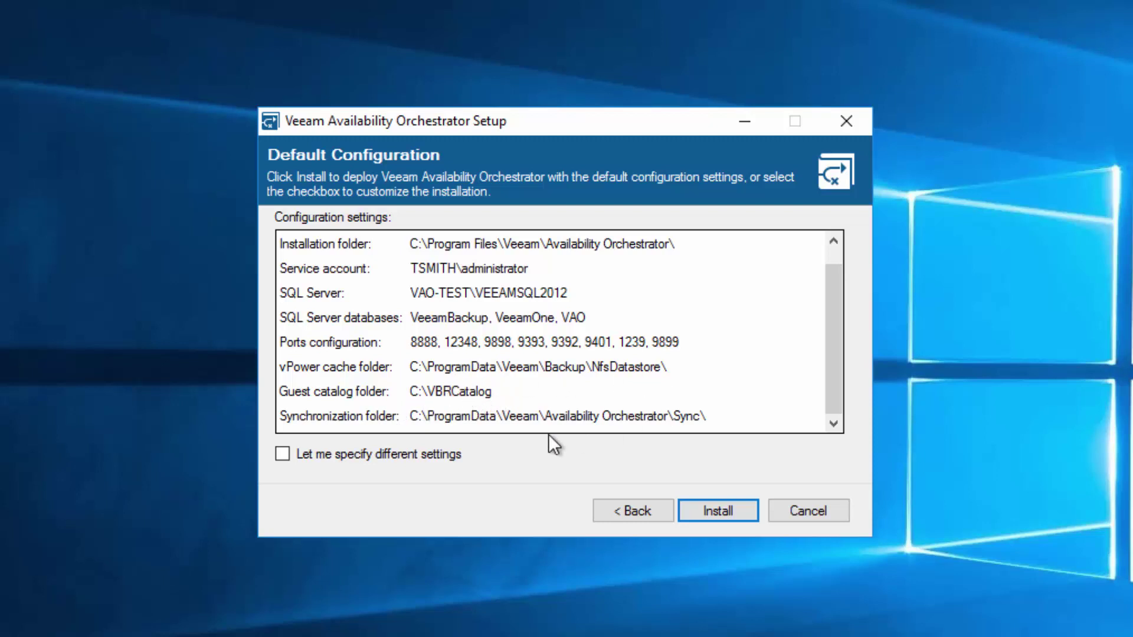
left_click(282, 454)
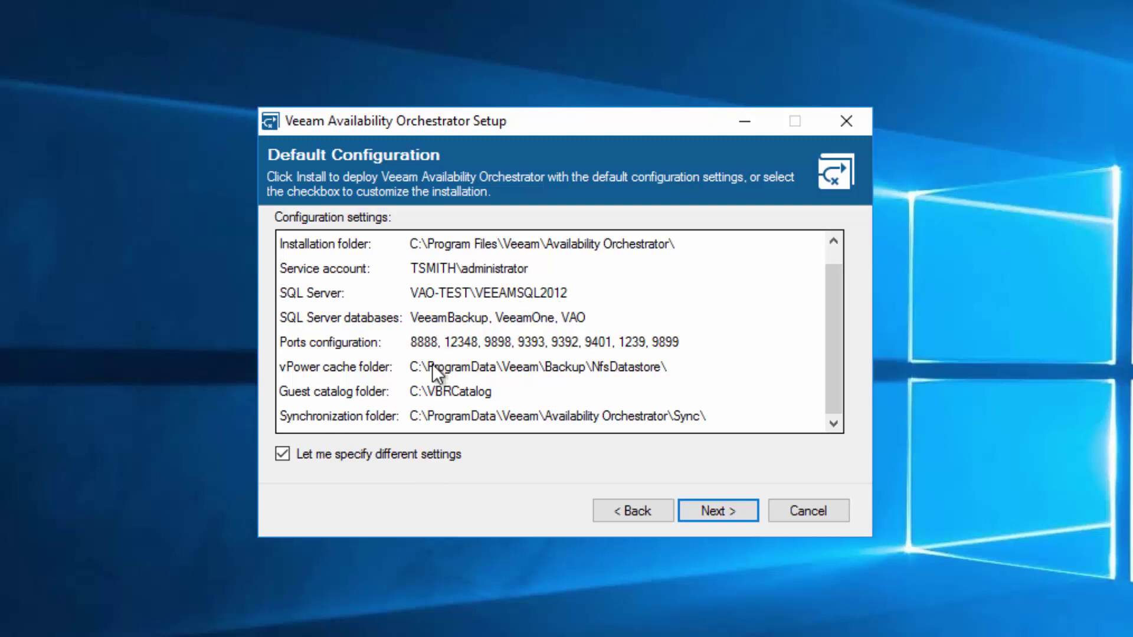
left_click(282, 459)
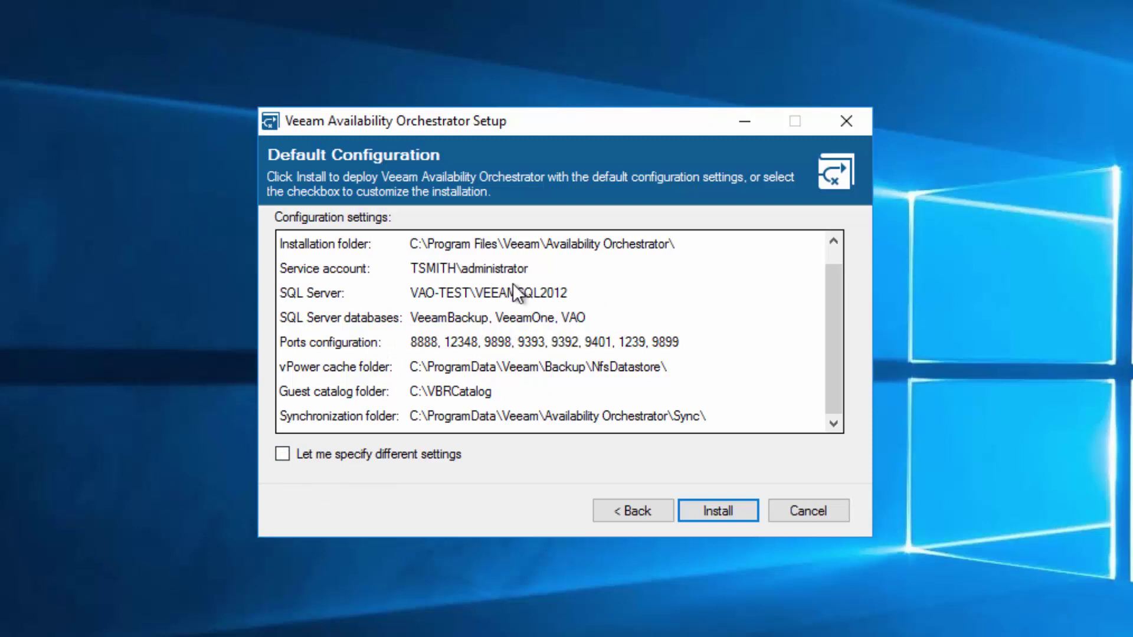
left_click(725, 512)
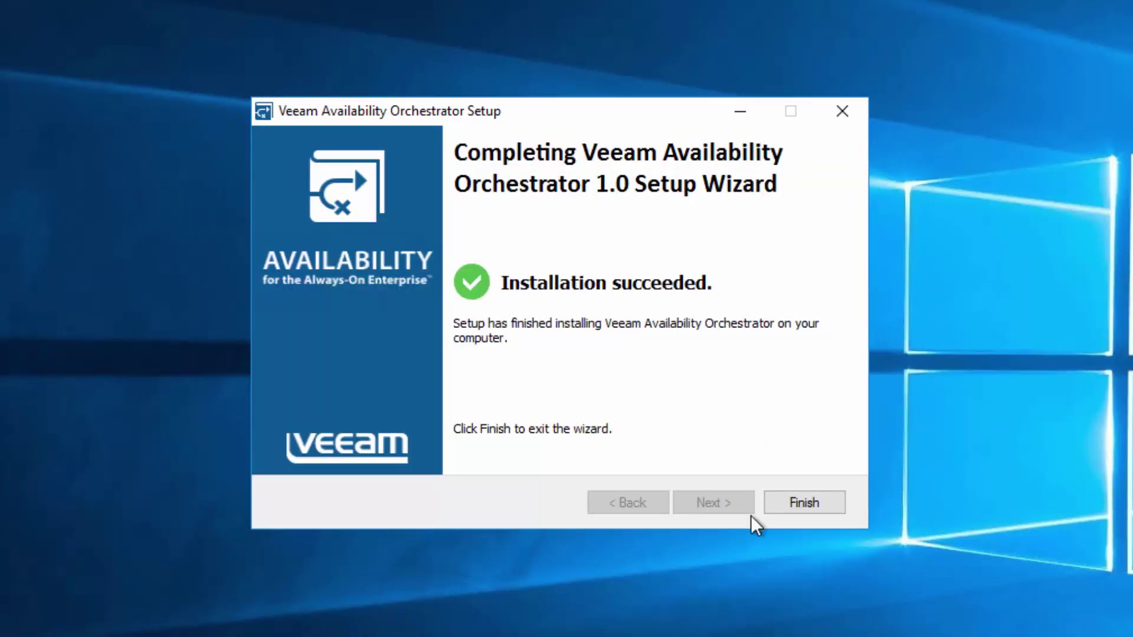
Finish the completed setup wizard, bringing up the restart prompt
left_click(776, 504)
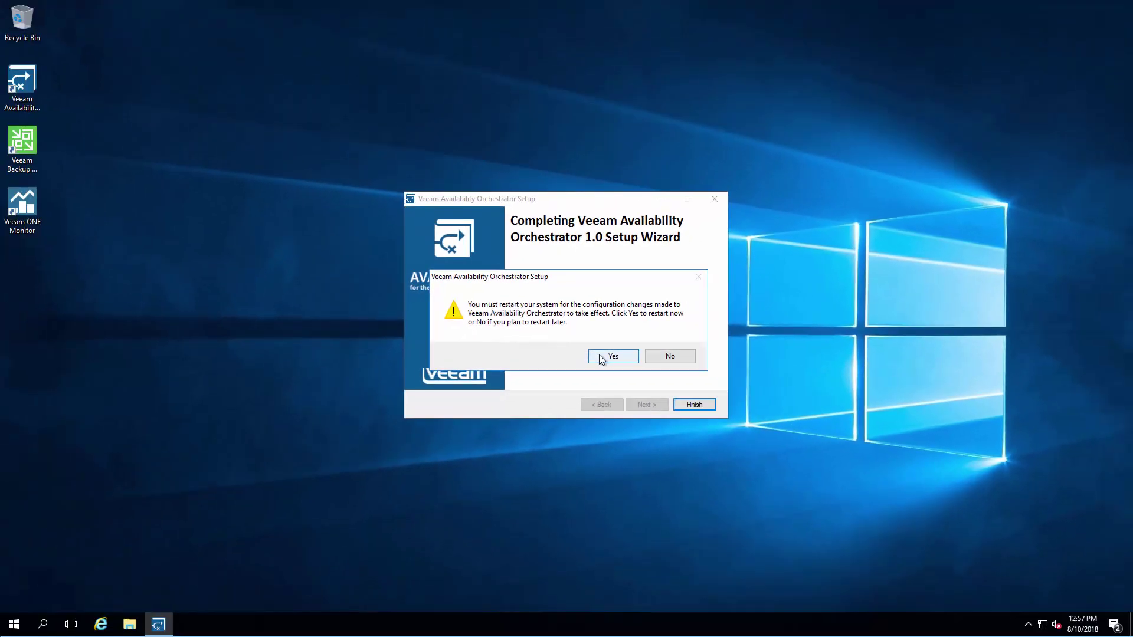
Restart the system, then log in to the VAO web UI with the domain administrator username and password
left_click(613, 357)
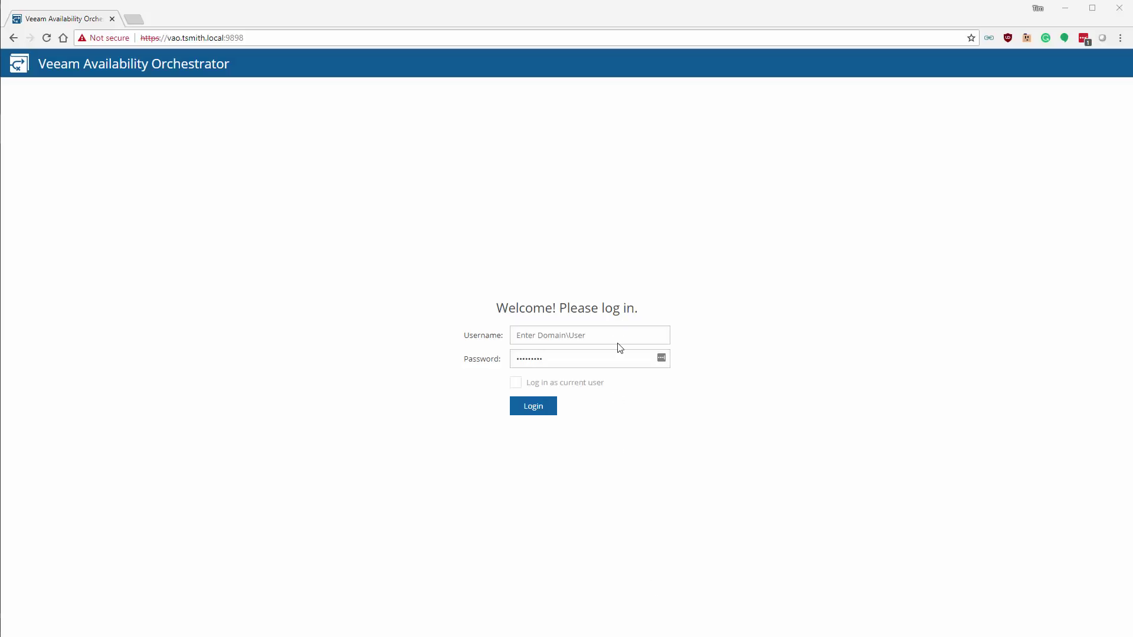
left_click(617, 339)
type("tsmith")
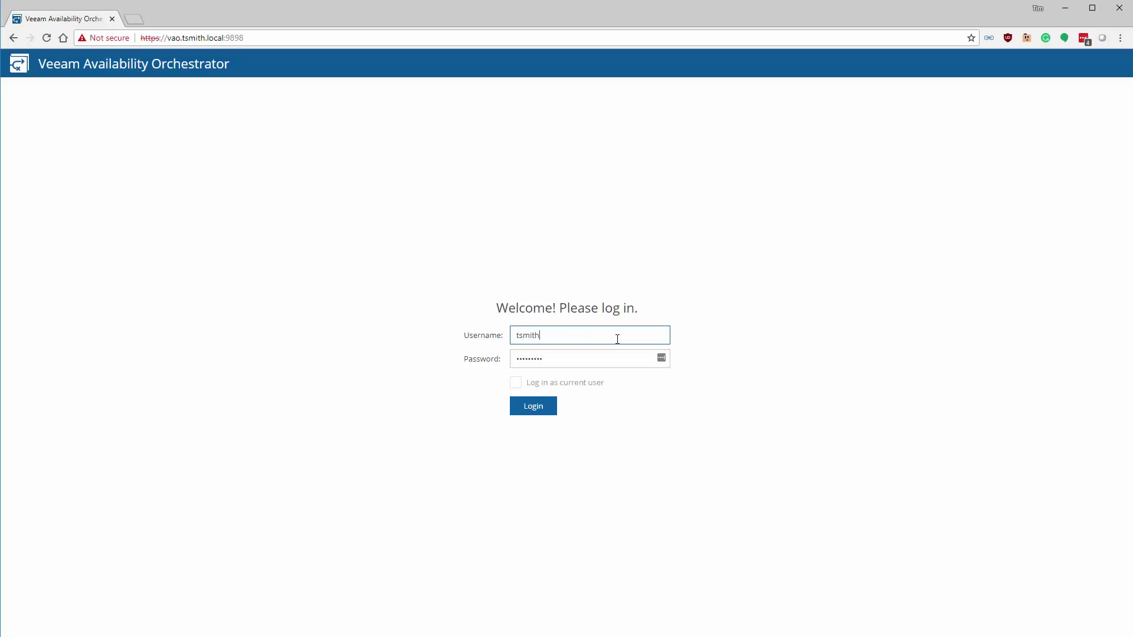
type("\\administrat")
type("or")
key("Tab")
type("*********")
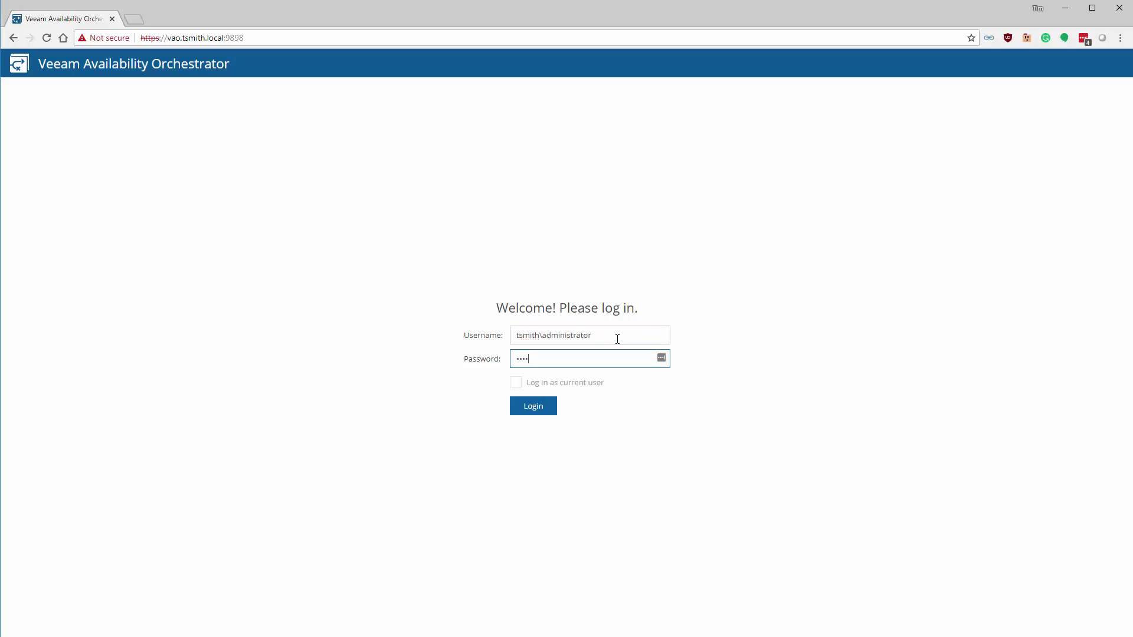
key("Return")
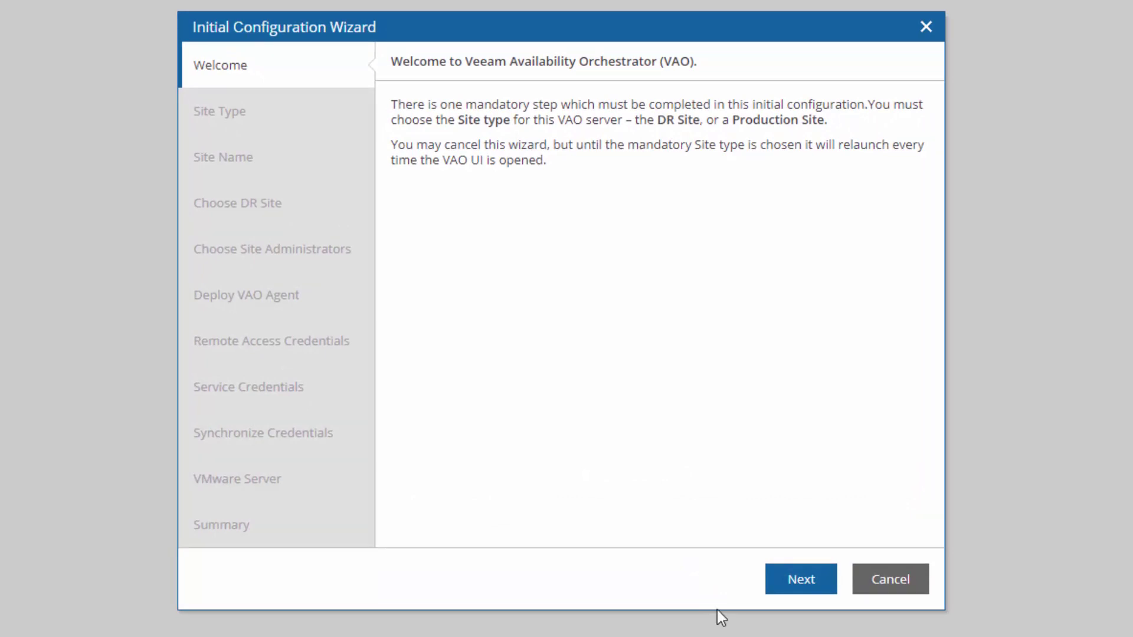
Advance from the Welcome page to the Site Type step, keeping DR Site selected
left_click(791, 588)
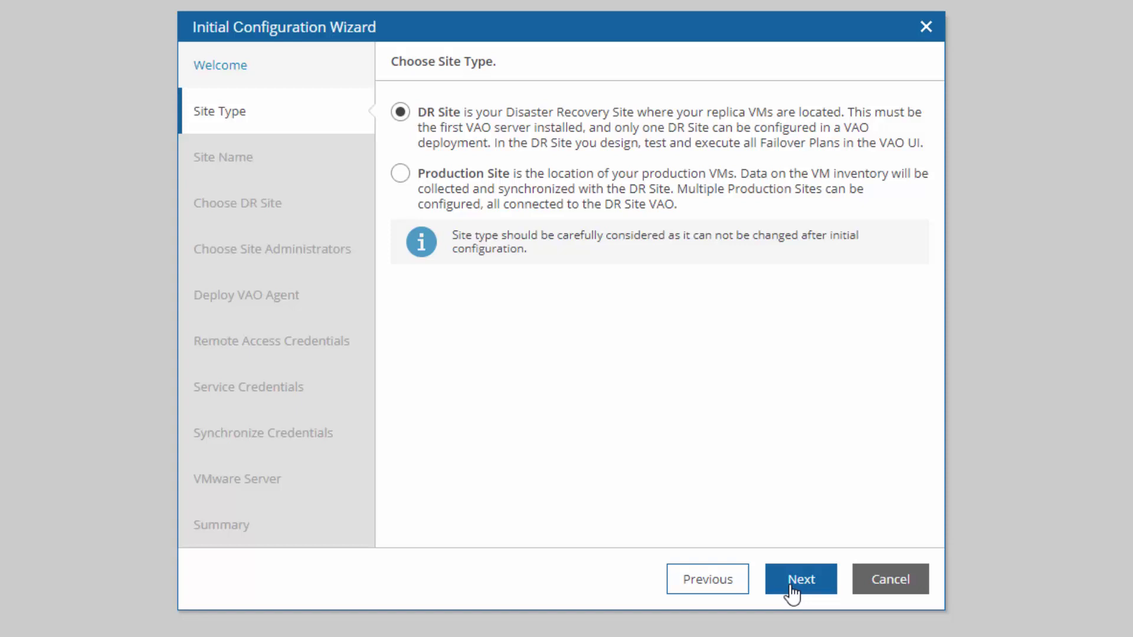
Name the DR site 'Homelab' with the site description 'description'
left_click(791, 587)
type("Homelab")
key("Tab")
type("descript")
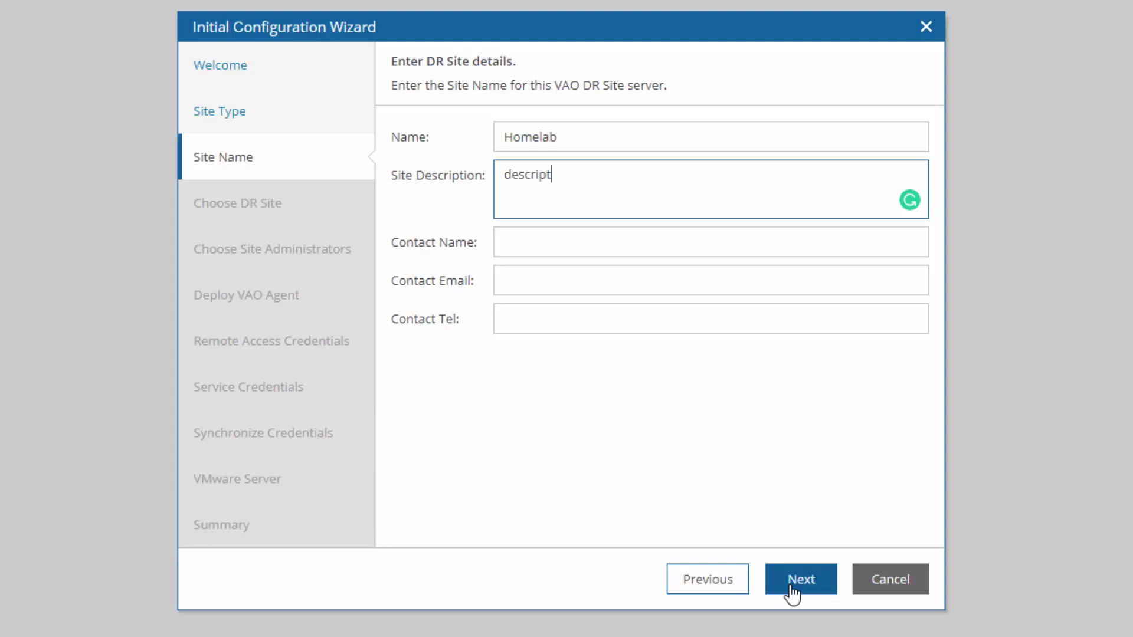
type("ion")
Fill in the site contact's name, e-mail address and phone number
key("Tab")
type("Tim ")
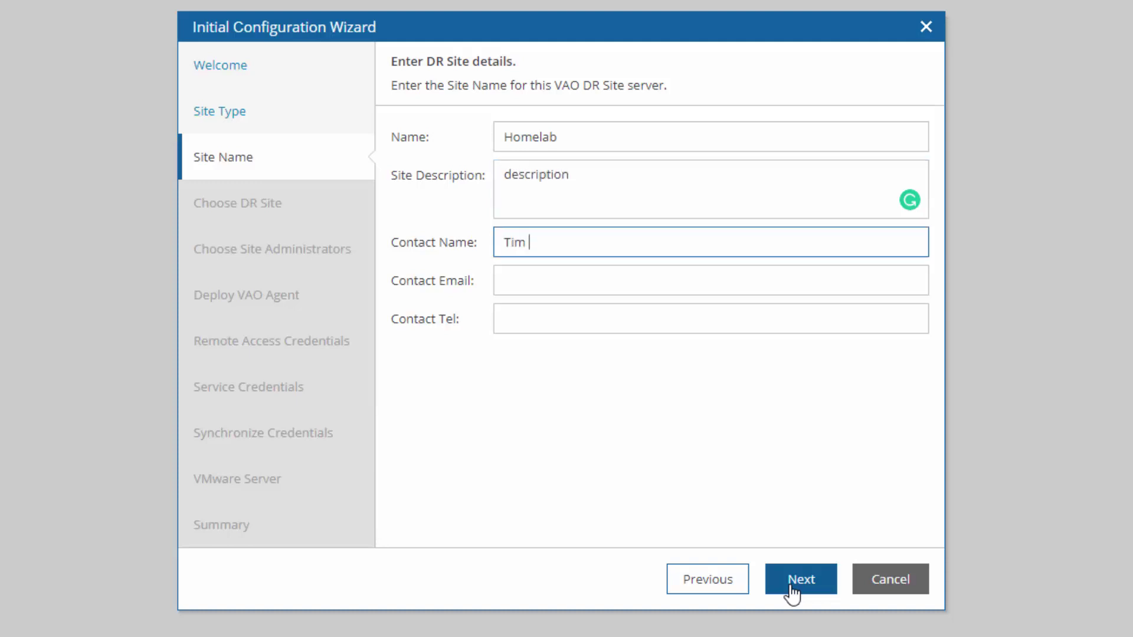
type("Smith")
key("Tab")
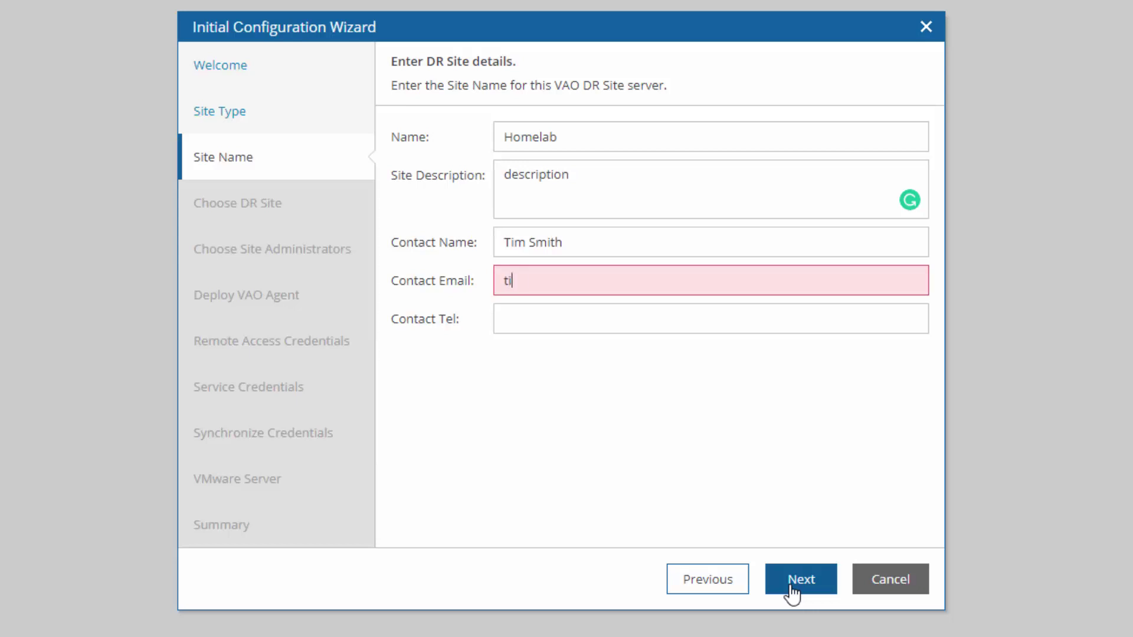
key("Tab")
type("555-5555")
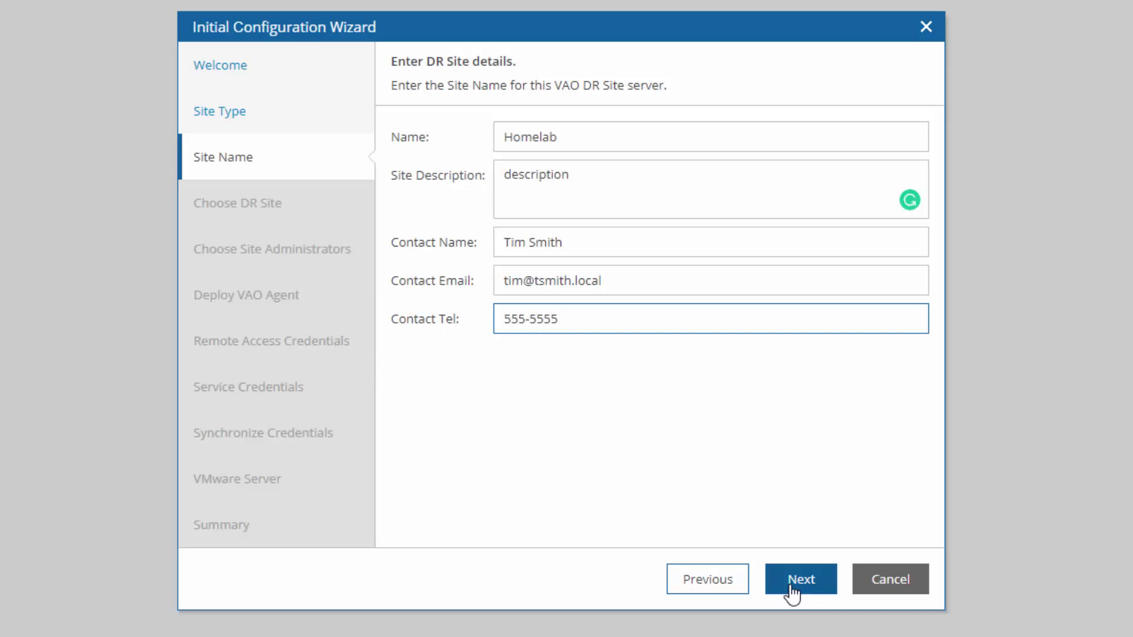
Add the logged-in domain administrator as a site administrator and continue to Deploy VAO Agent
left_click(800, 579)
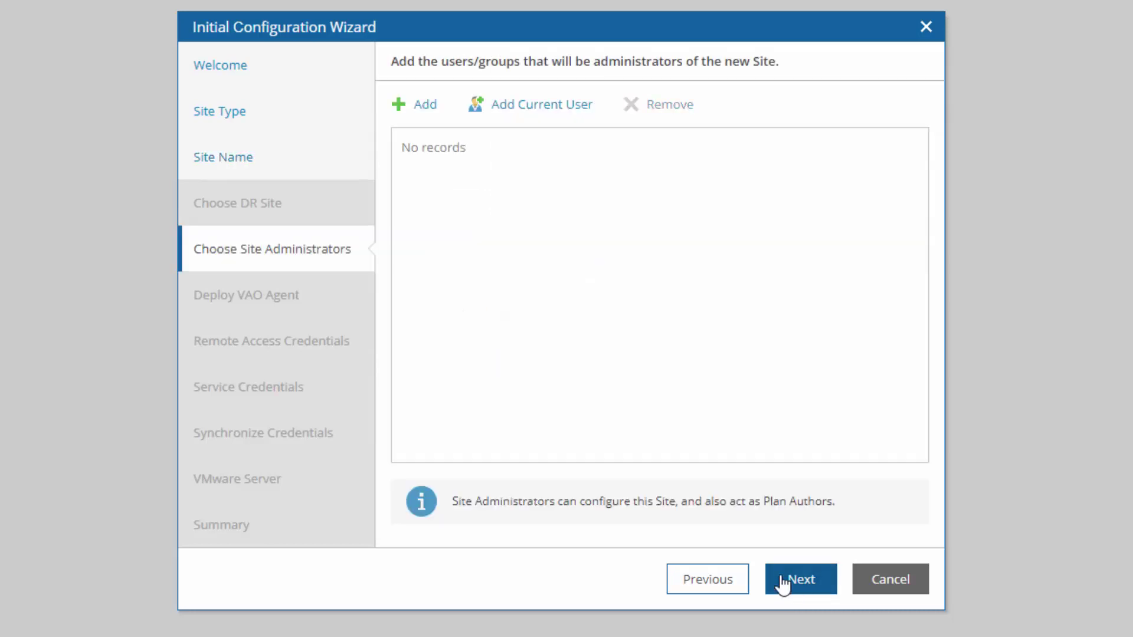
left_click(567, 109)
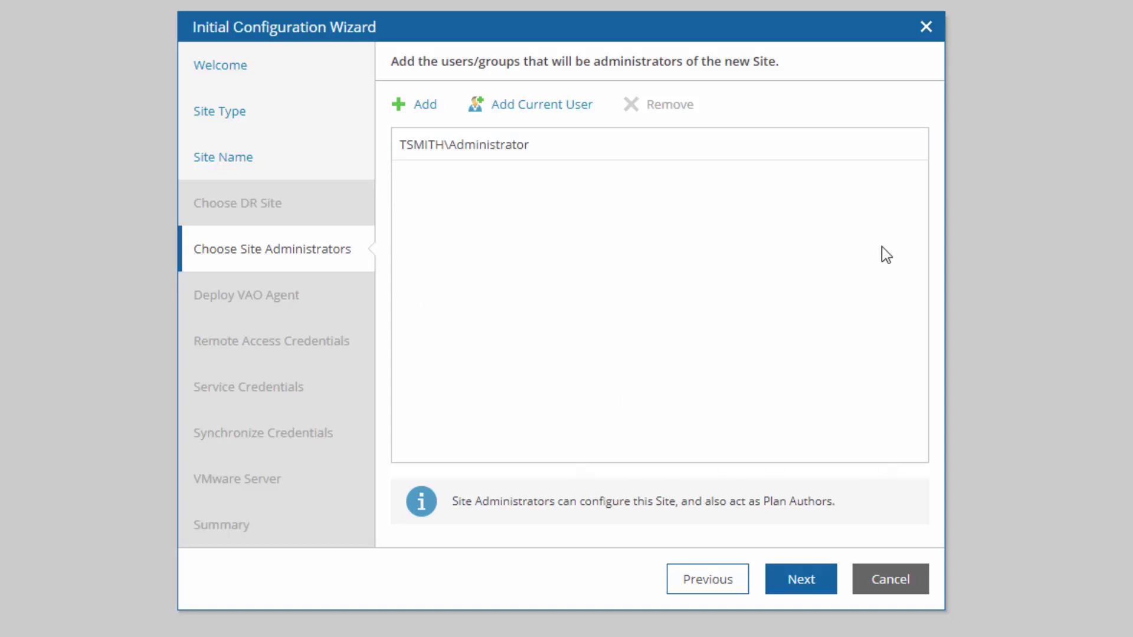
left_click(811, 583)
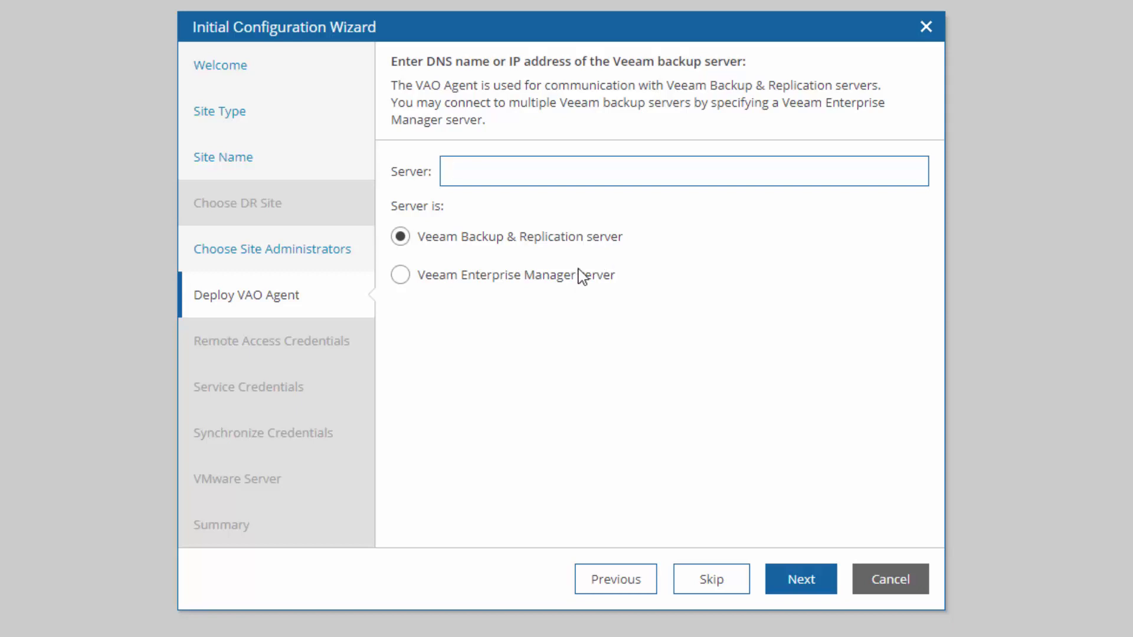
Try the Enterprise Manager option, then return to Veeam Backup & Replication server as the type and select the server address field
left_click(546, 277)
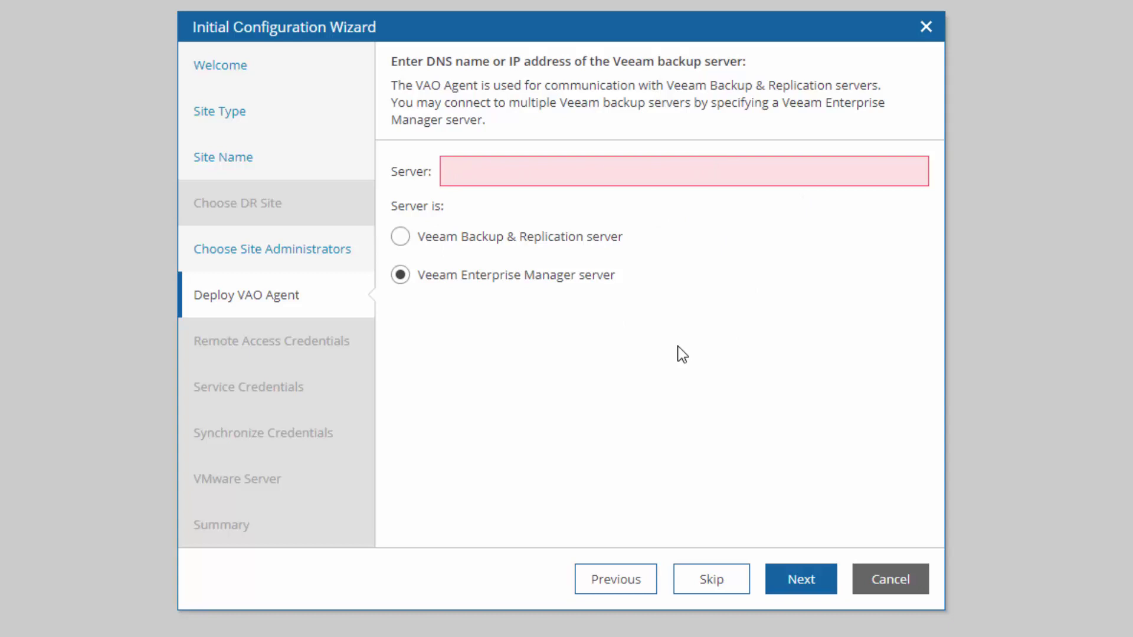
left_click(567, 239)
left_click(621, 180)
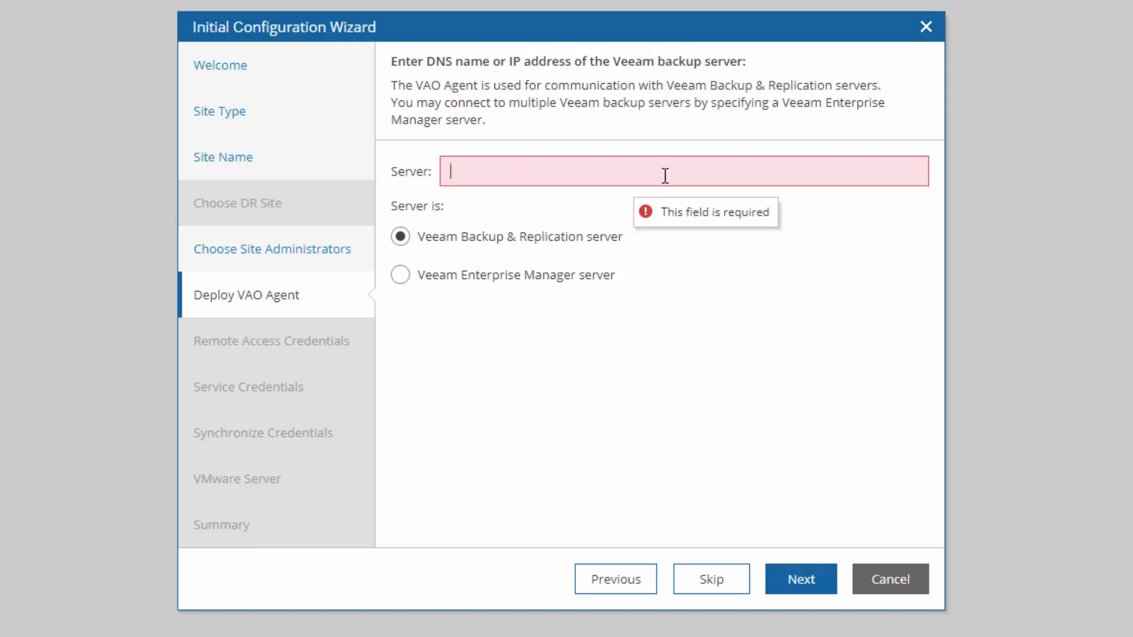
Skip agent deployment and enter vcsa.tsmith.local as the VMware server, keeping port 443
left_click(711, 580)
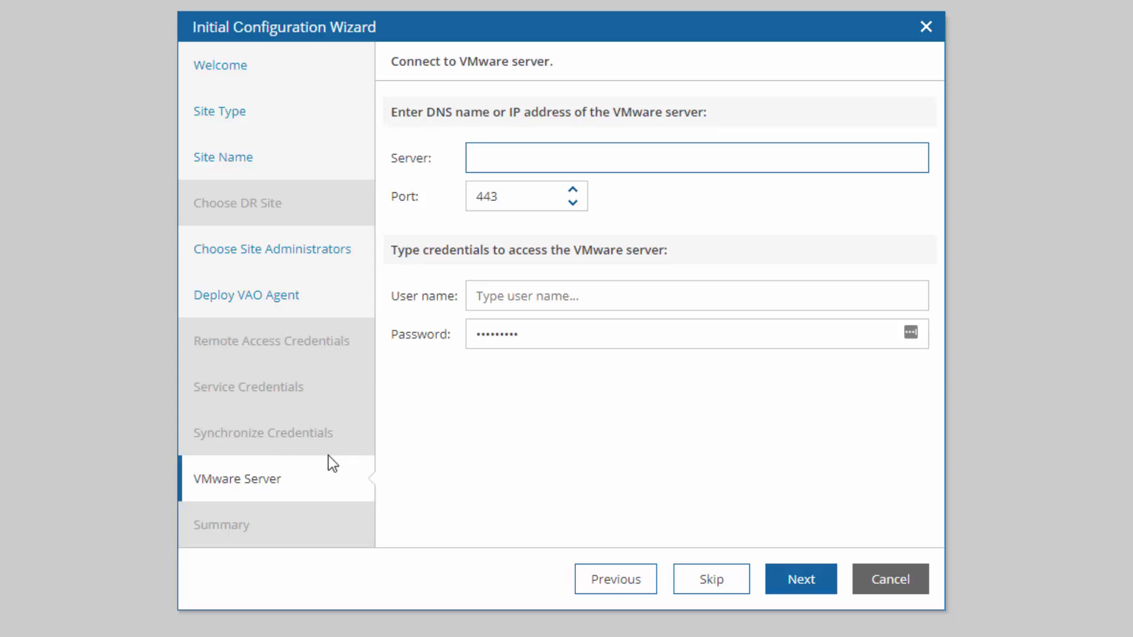
type("vcsa.tsmith.local")
key("Tab")
key("Tab")
Fill in the vSphere administrator user name and replace the prefilled password with the account password
type("administrator@vsphere.local")
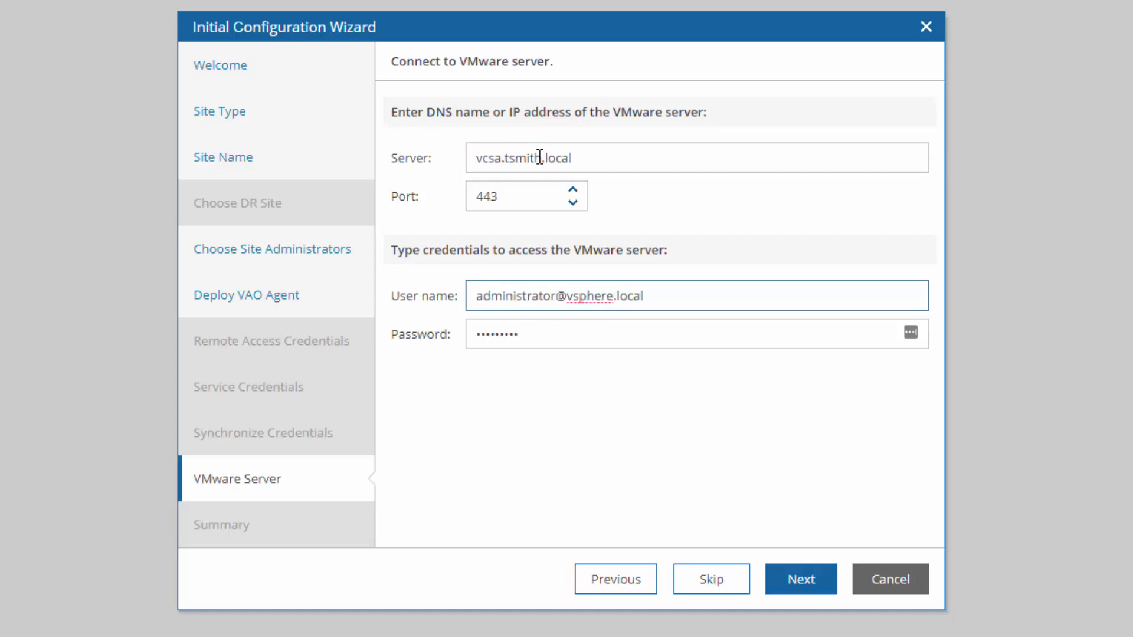
left_click_drag(557, 331, 467, 334)
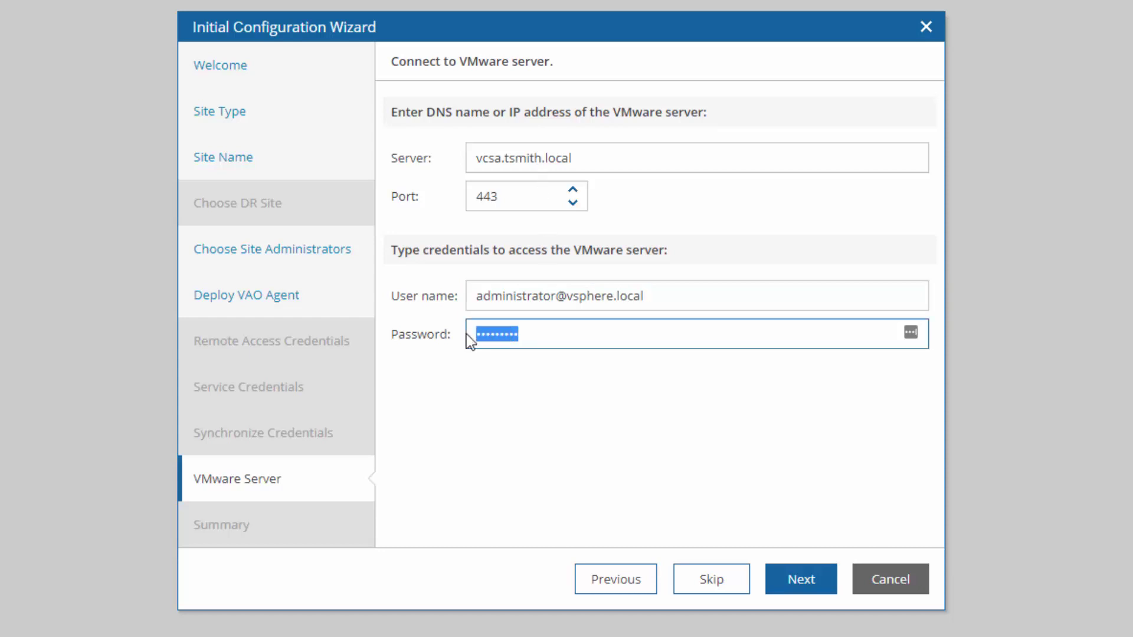
key("BackSpace")
key("BackSpace")
key("BackSpace")
Connect to vcsa.tsmith.local on port 443 and proceed to the Summary page
left_click(800, 579)
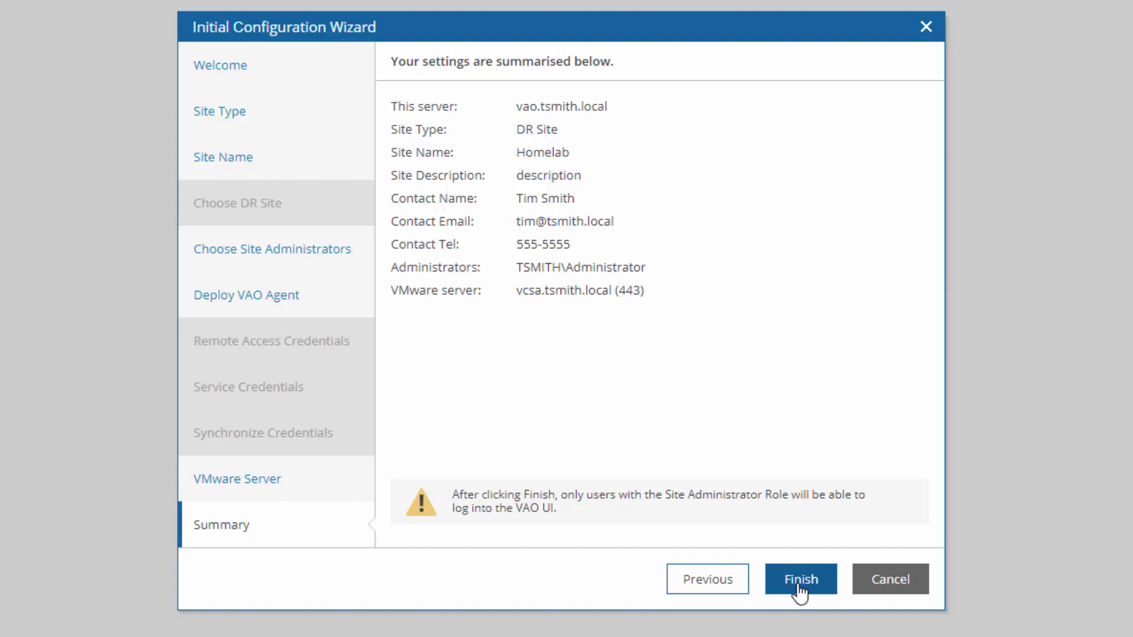
Finish the wizard to apply the Homelab site configuration
left_click(800, 586)
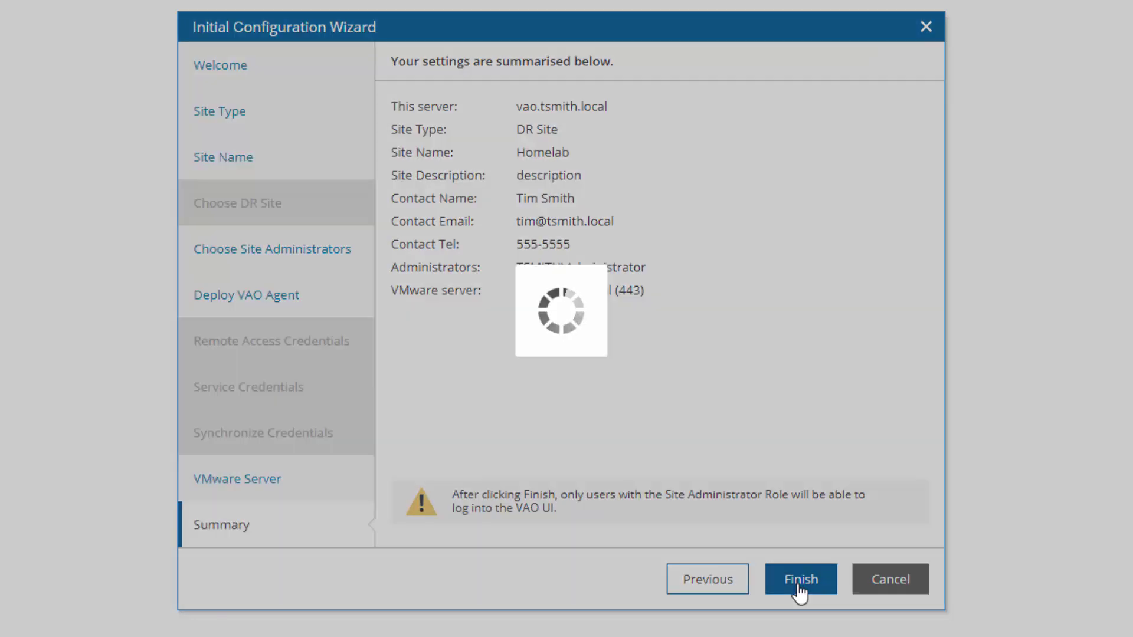